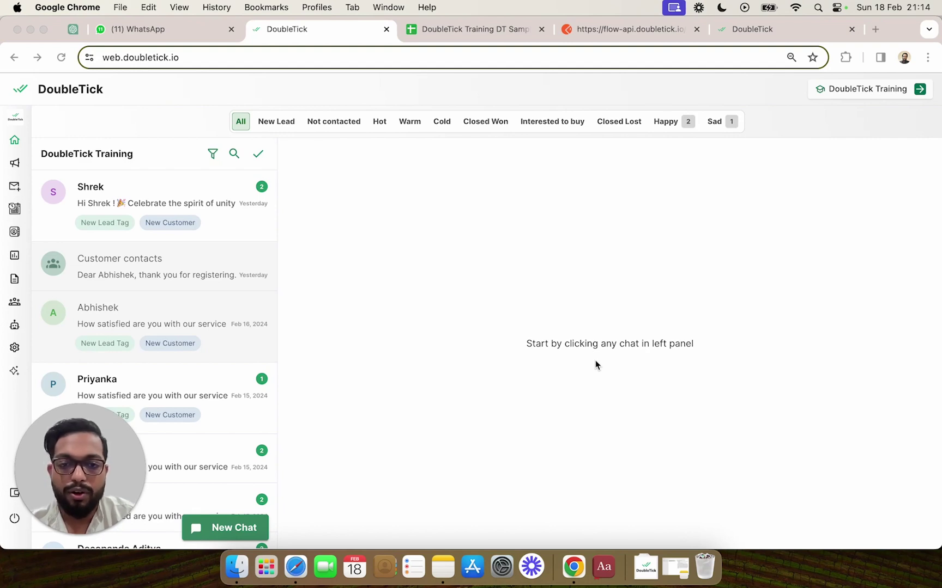
- Open Settings > Roles to list the Owner, Team Lead and Team Member organization roles
click(15, 348)
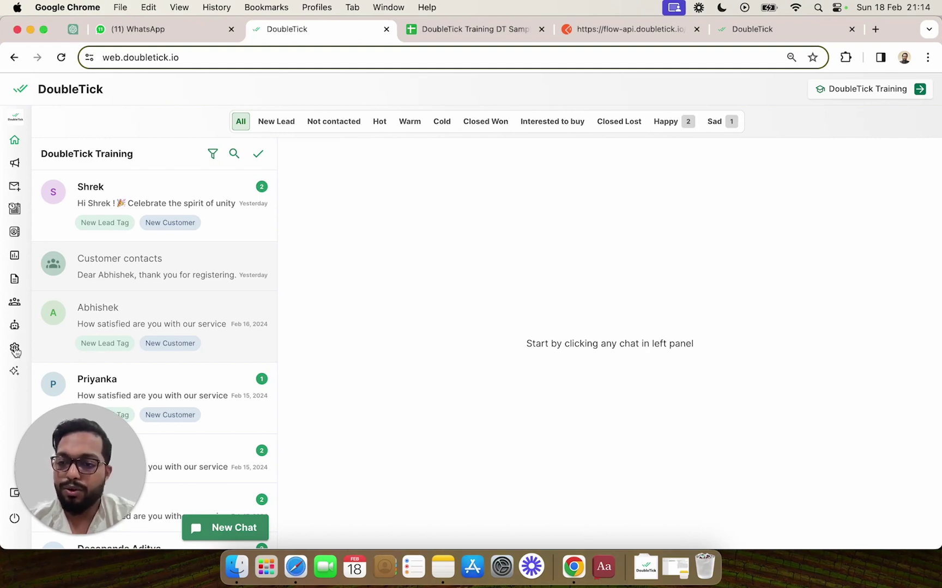
click(15, 350)
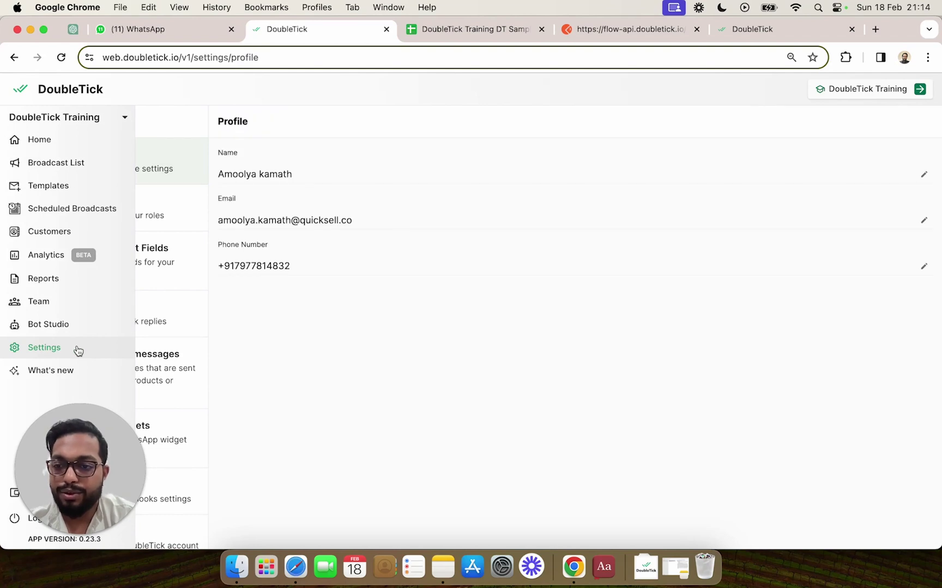
click(94, 351)
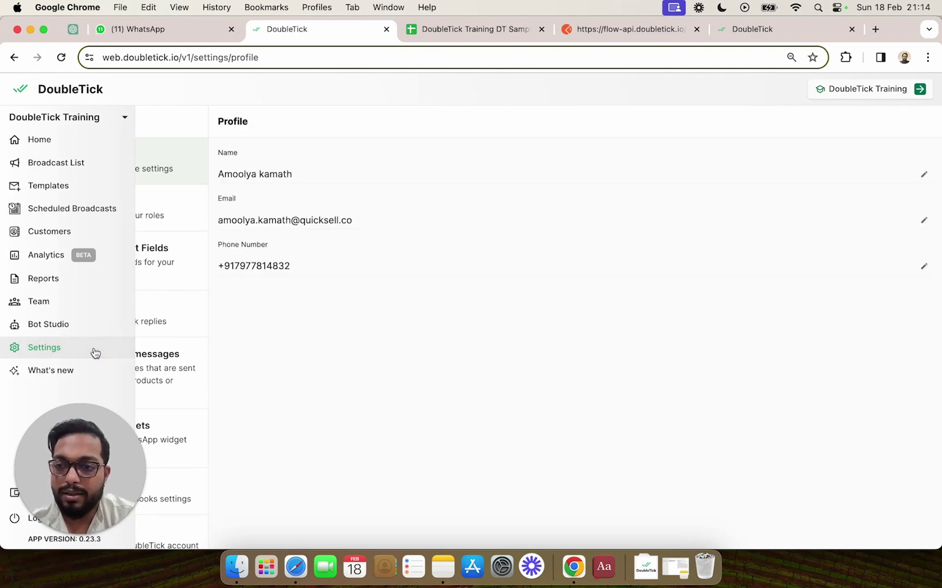
click(188, 214)
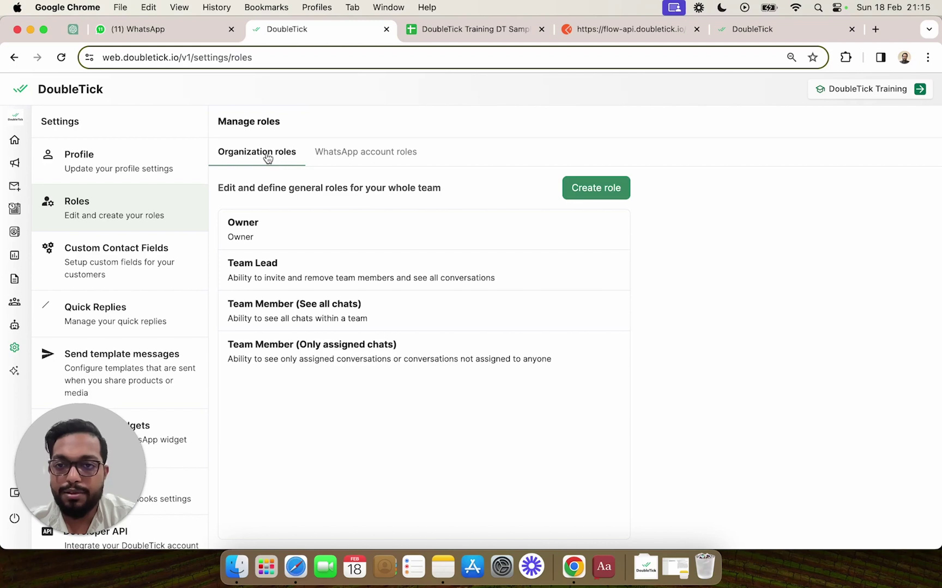
- Switch between the Organization and WhatsApp account roles tabs, ending on WhatsApp account roles
click(380, 158)
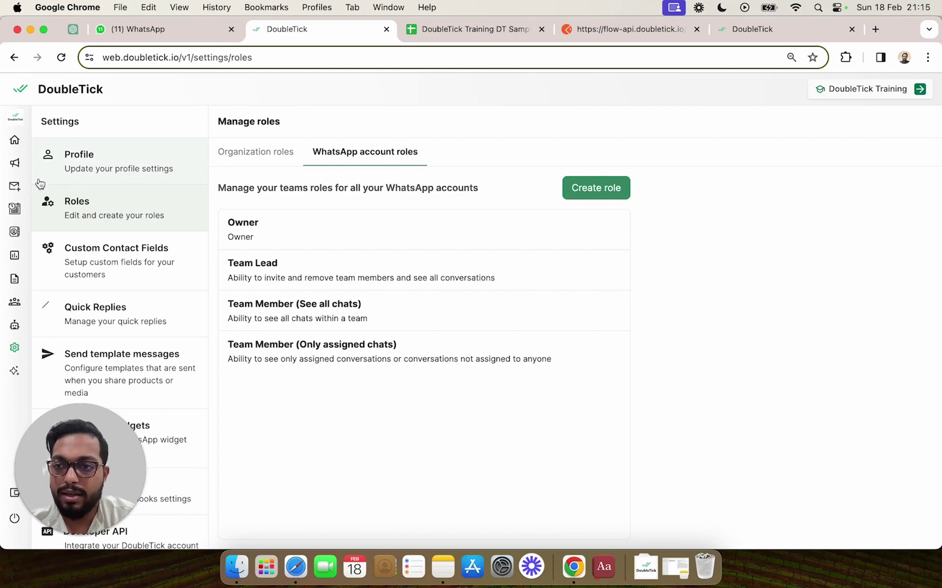
mouse_move(28, 205)
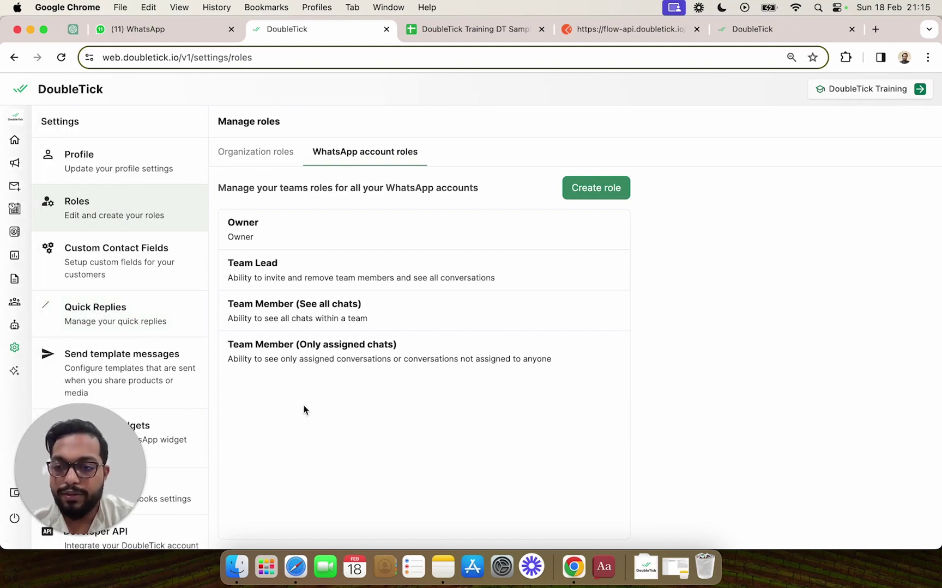
click(262, 161)
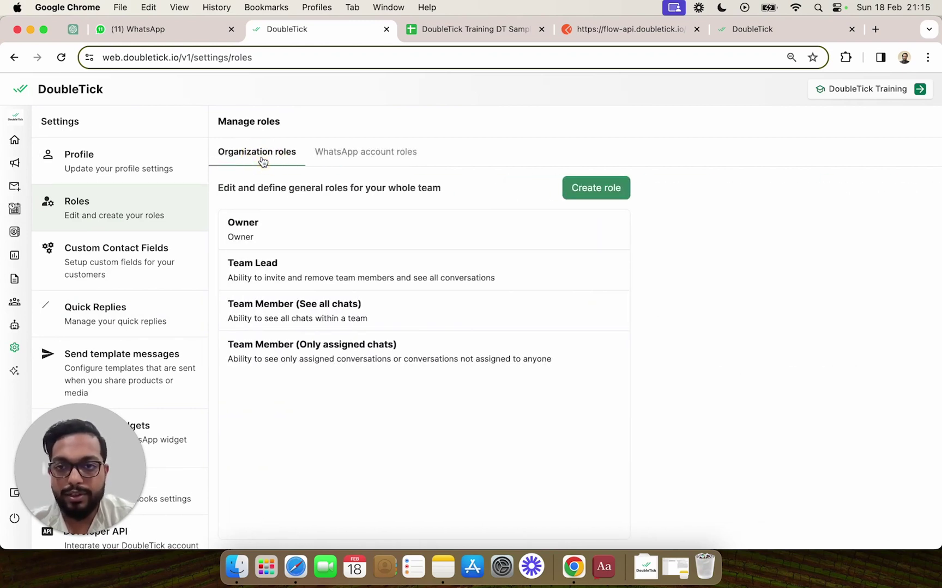
click(359, 158)
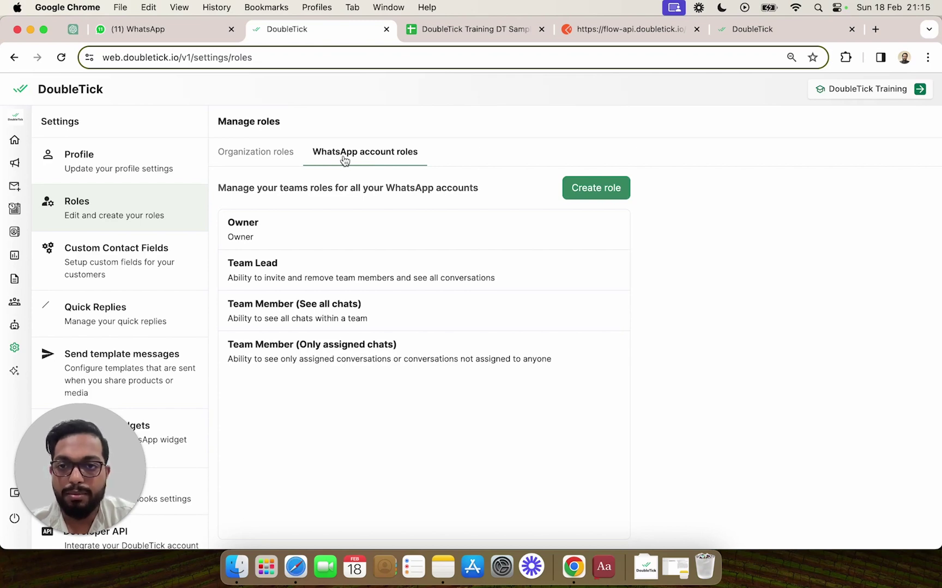
click(338, 158)
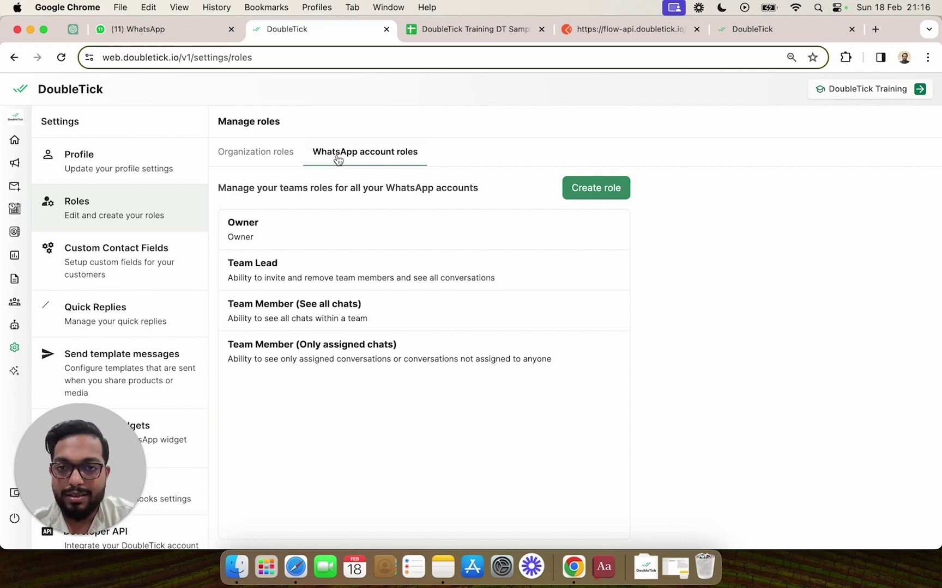
- Switch back to the Organization roles tab listing Owner, Team Lead and Team Member
click(262, 157)
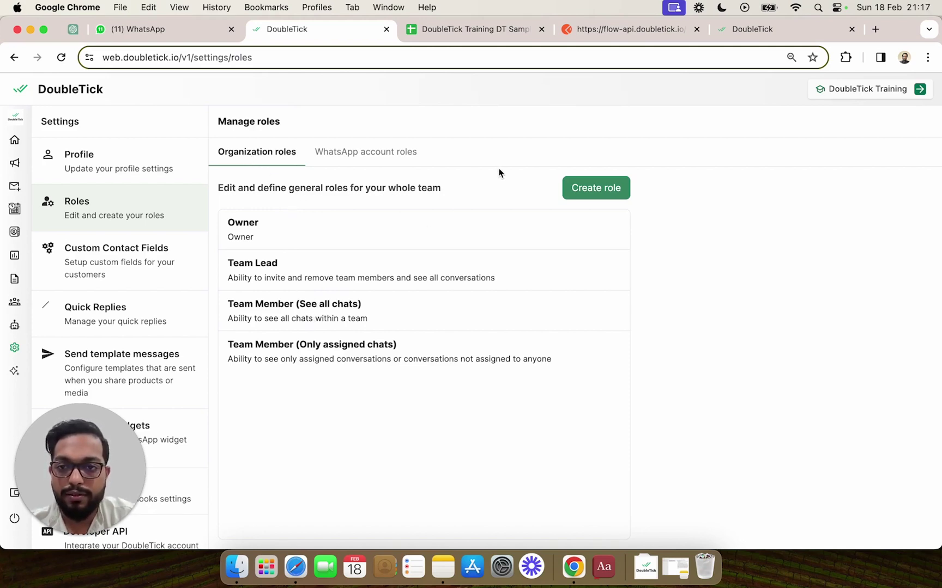
- Start a new organization role and review its permissions from Analytics to Webhooks Management
click(587, 191)
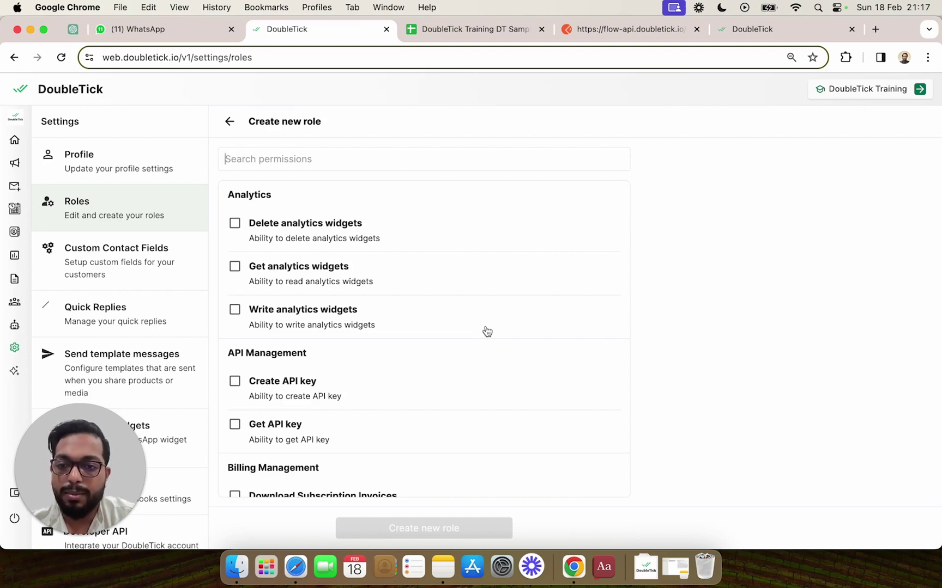
scroll(487, 331, down, 2)
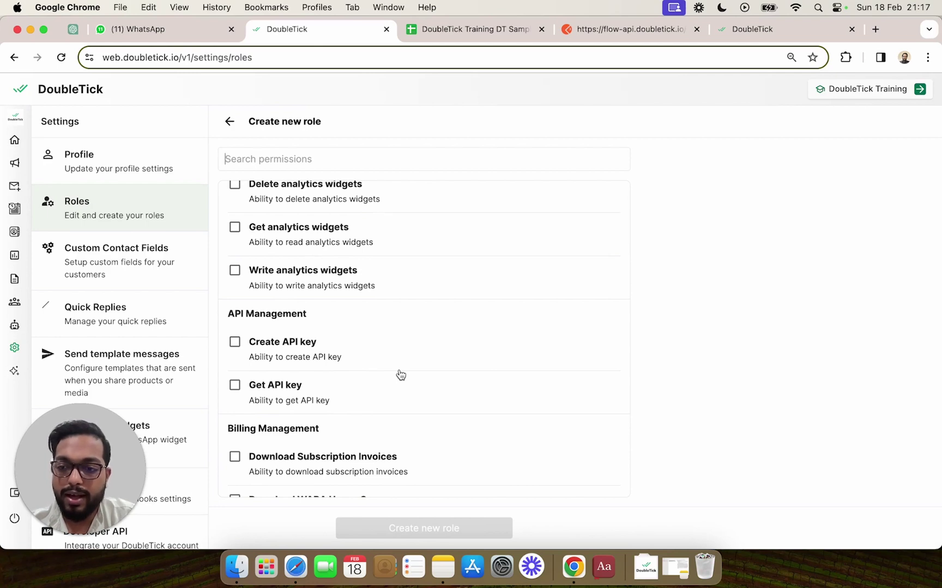
scroll(401, 375, down, 5)
scroll(401, 375, down, 5)
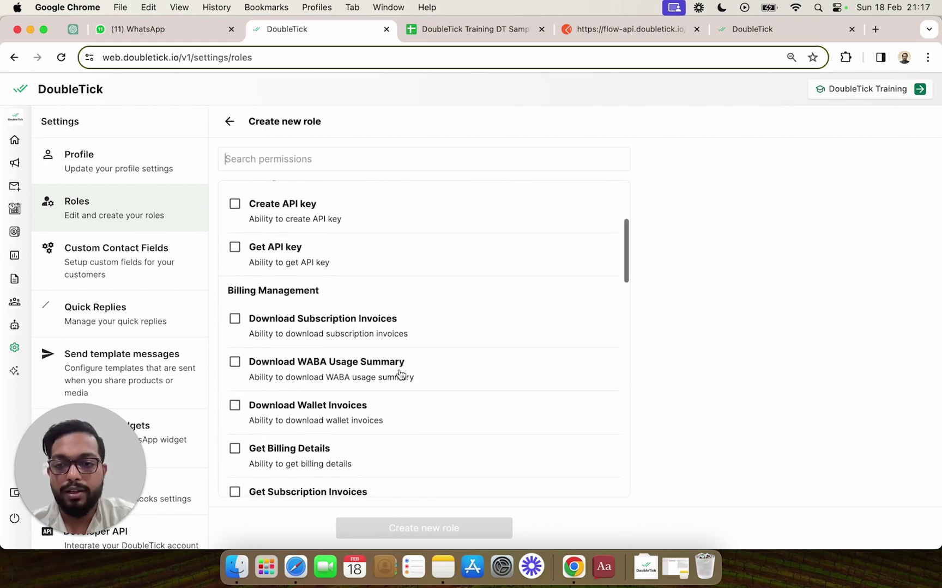
scroll(400, 375, down, 15)
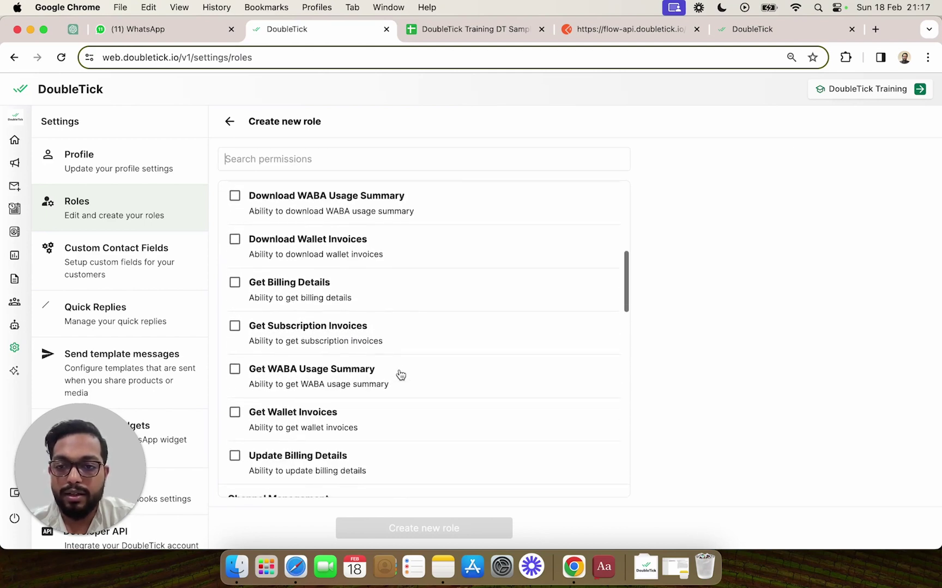
scroll(400, 375, down, 5)
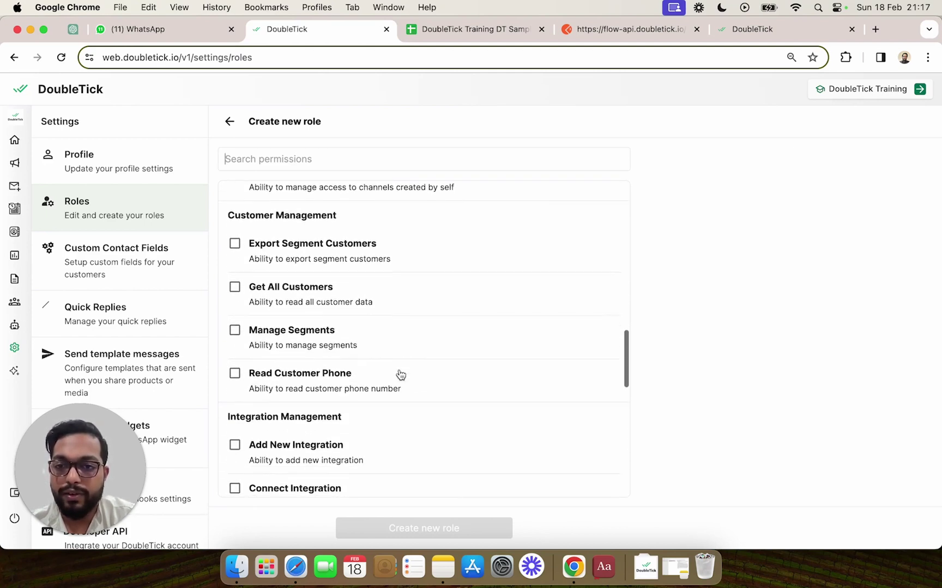
scroll(400, 375, down, 9)
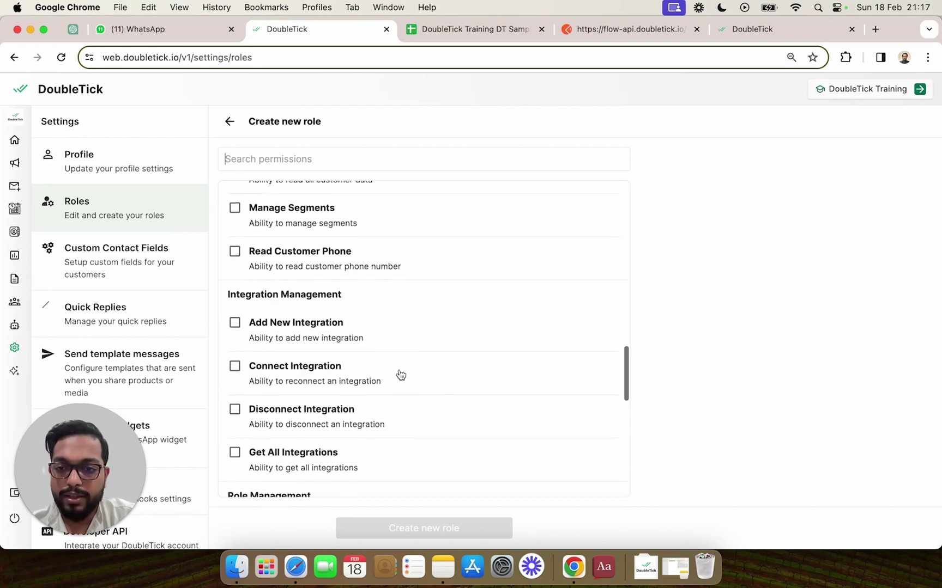
scroll(400, 375, down, 14)
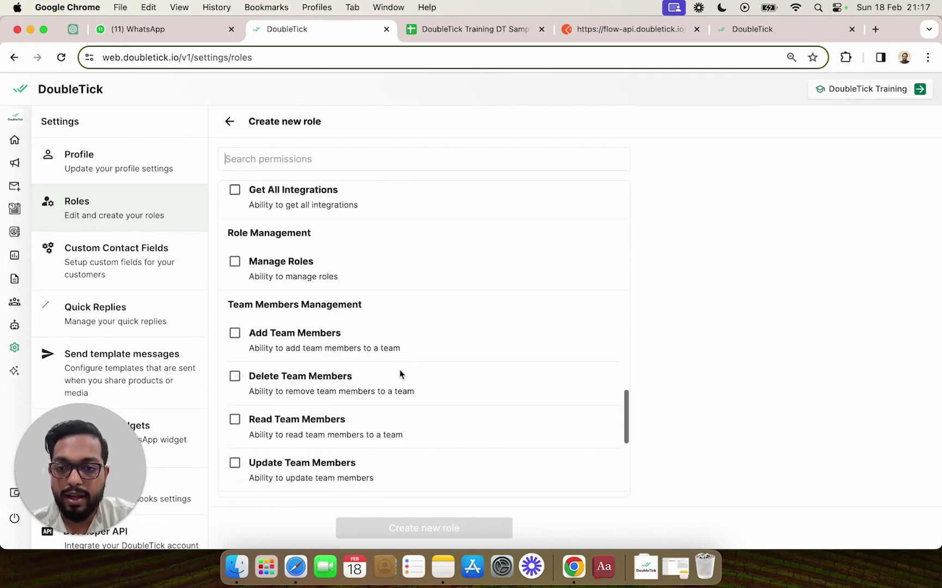
scroll(401, 375, down, 1)
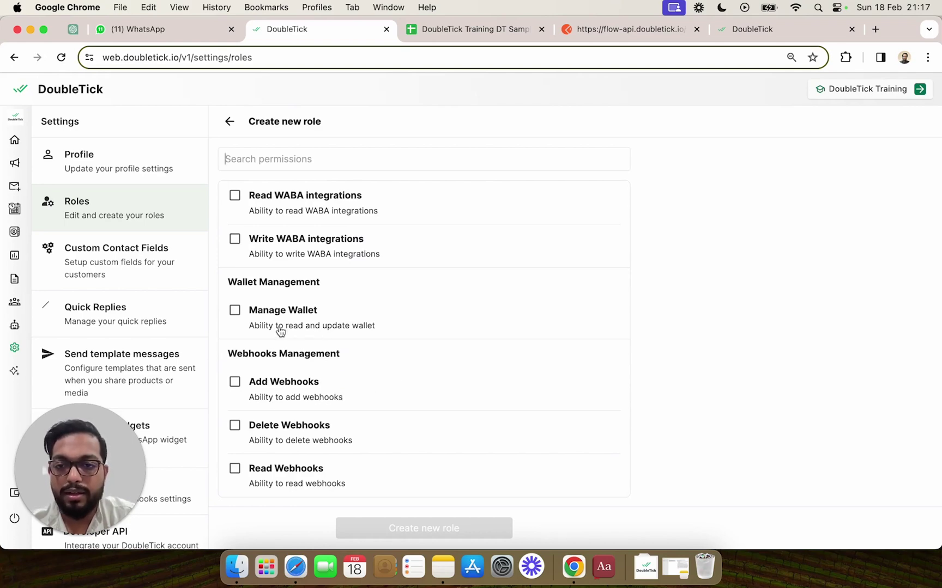
scroll(311, 228, up, 10)
scroll(310, 228, up, 20)
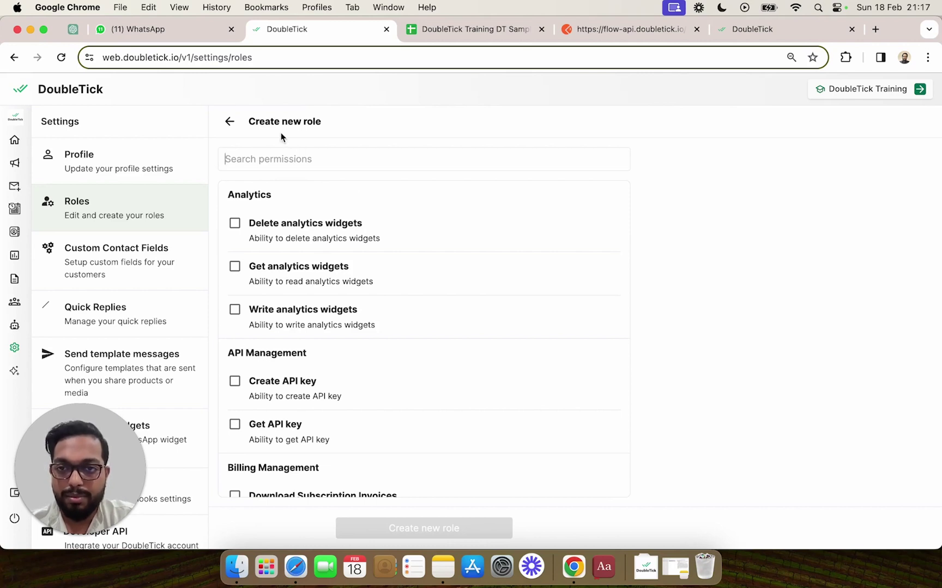
scroll(275, 380, down, 3)
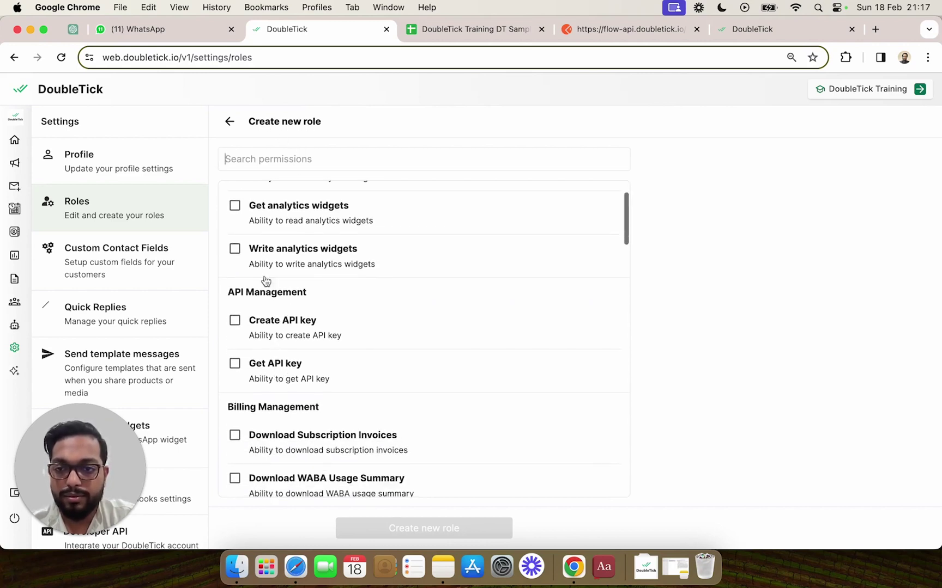
- Grant the new role the Create API key permission
click(236, 323)
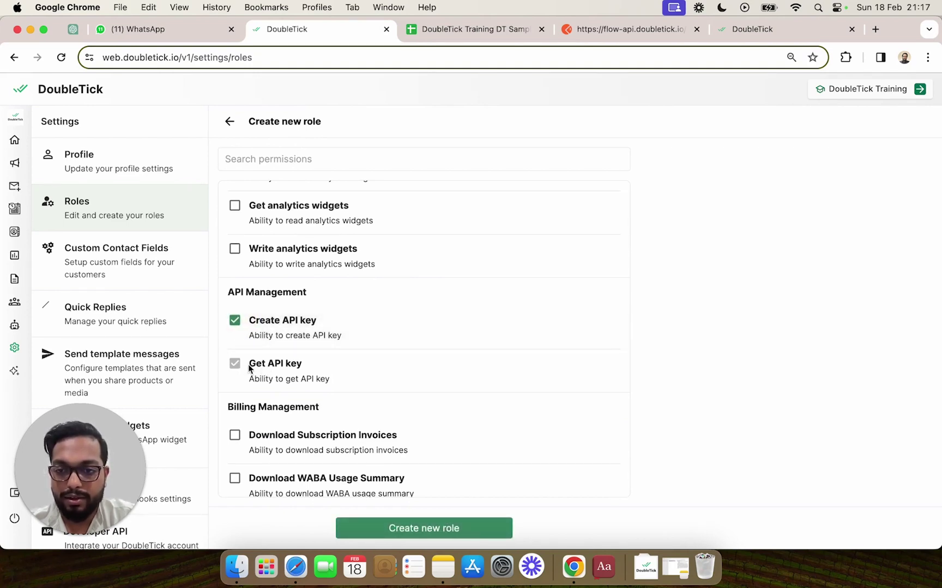
scroll(275, 371, down, 10)
scroll(276, 370, down, 20)
scroll(276, 371, down, 18)
scroll(276, 370, down, 7)
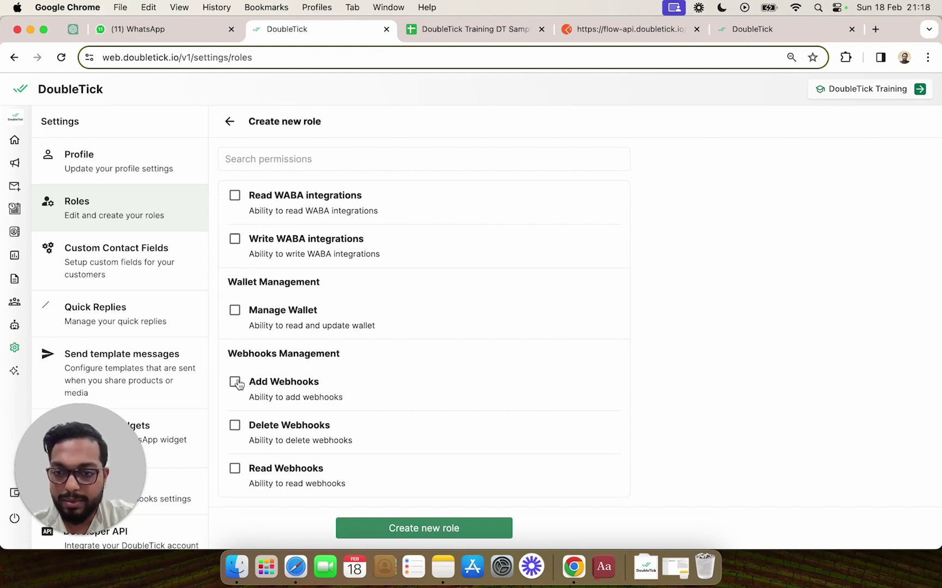
- Grant Read, Add and Delete Webhooks permissions and continue to naming the role
click(235, 469)
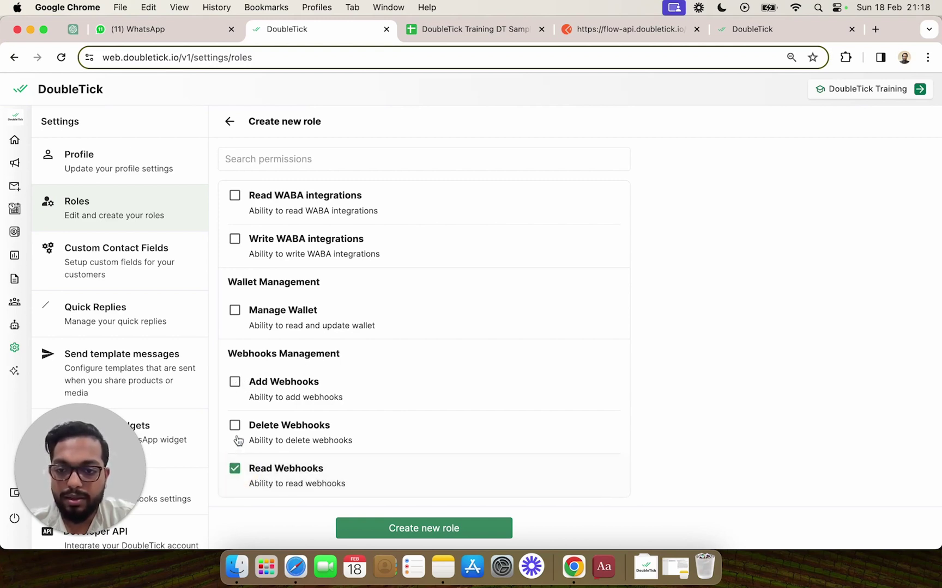
click(236, 382)
click(238, 427)
scroll(344, 431, up, 4)
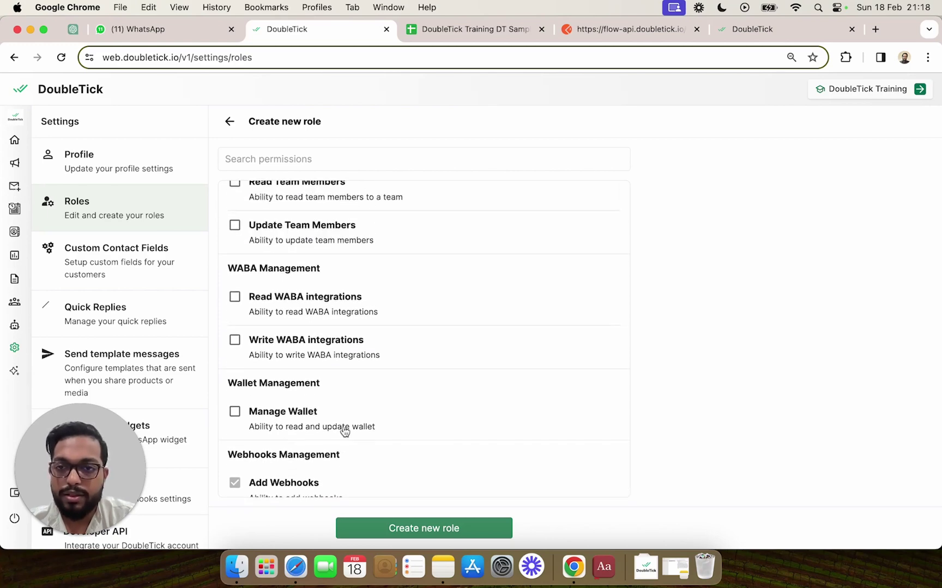
scroll(345, 430, up, 9)
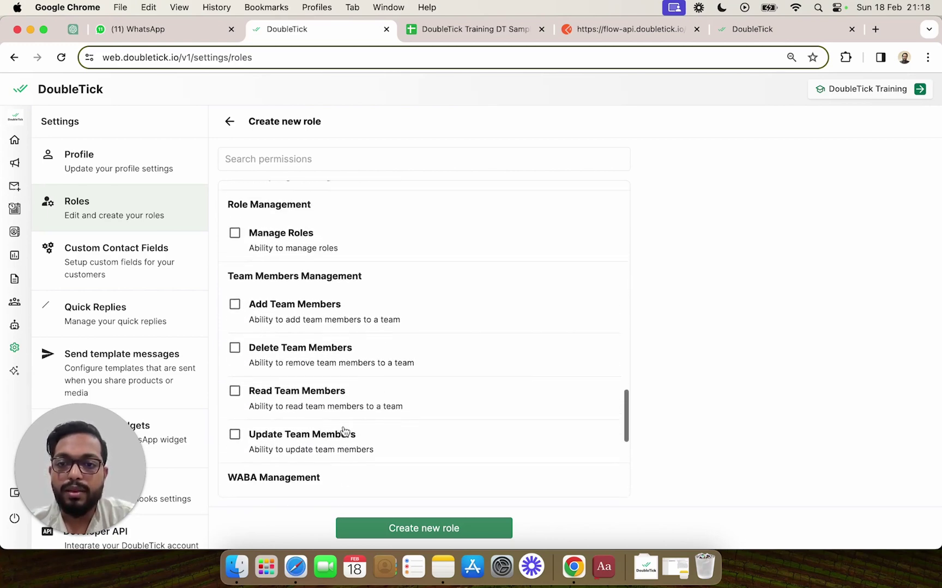
click(396, 537)
- Name the role 'Developer Access' with the description 'Webhooks and api with key'
click(508, 286)
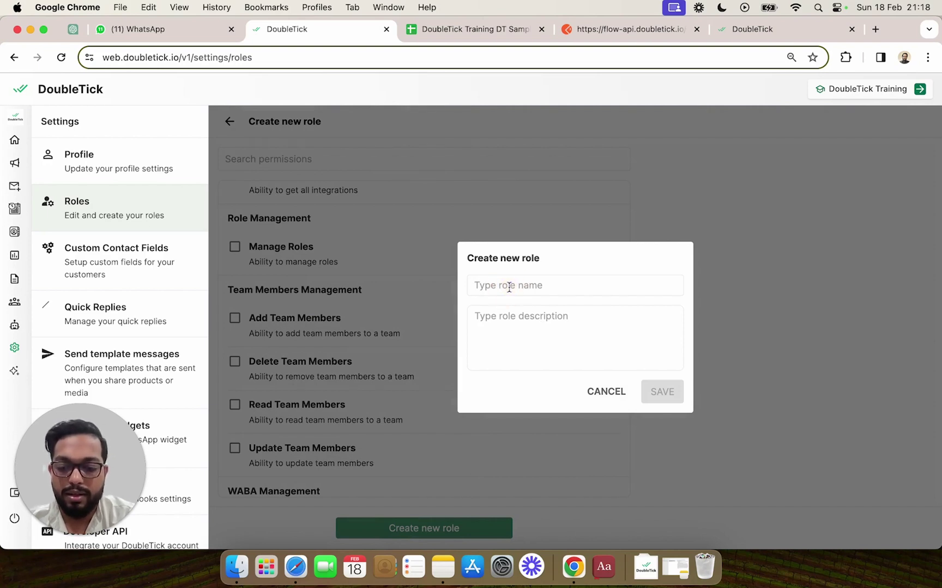
text(Develop)
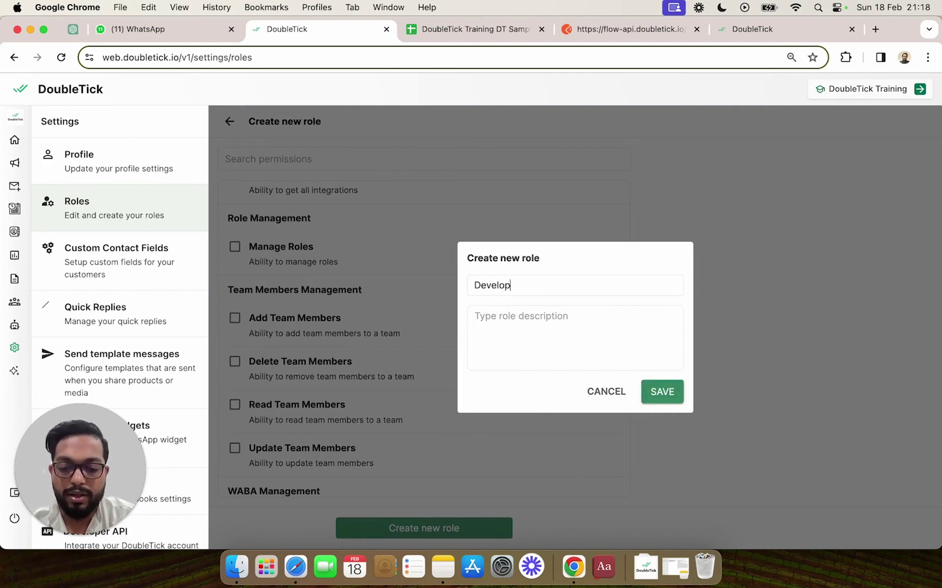
text(er Access)
click(558, 332)
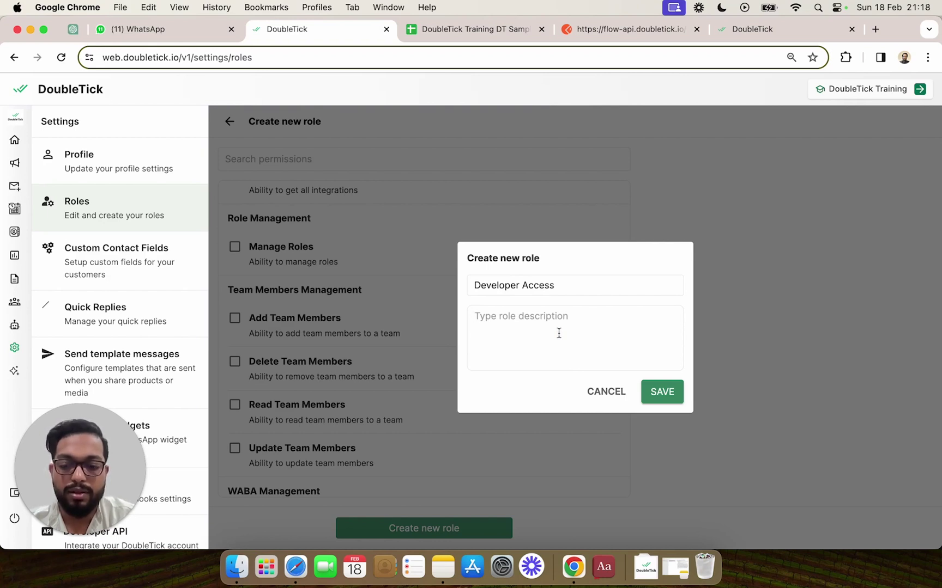
text(Webhooks and api)
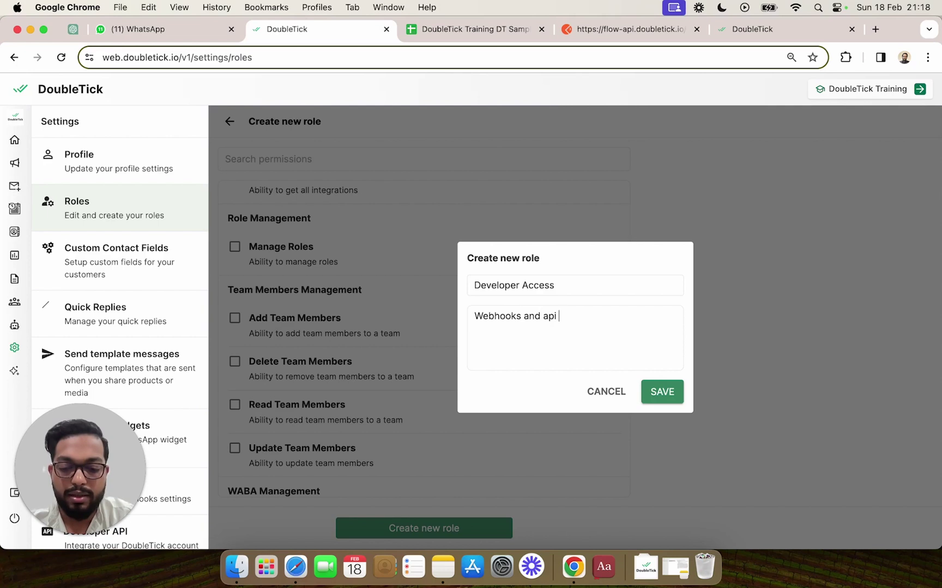
text( with key)
click(608, 316)
double_click(608, 318)
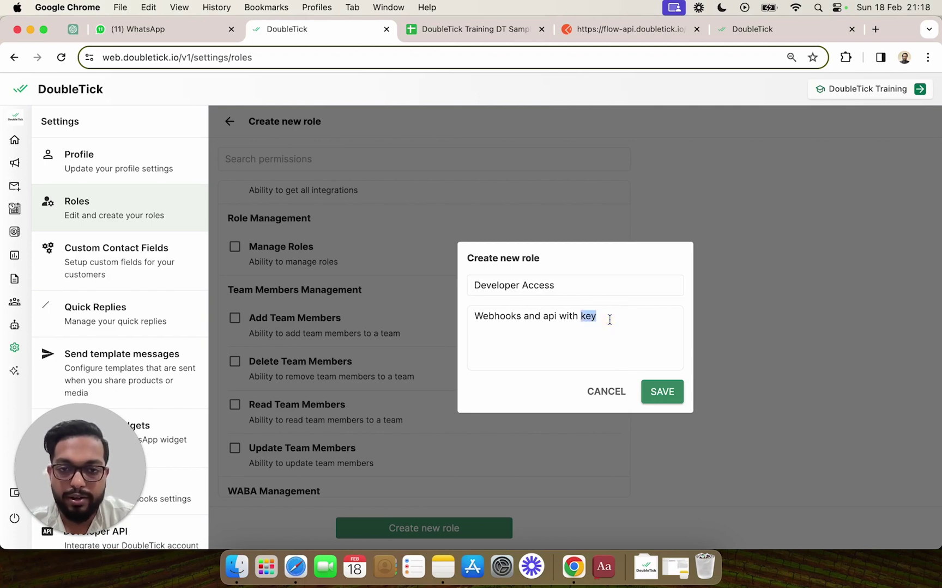
click(609, 320)
- Save the Developer Access role, then start a new WhatsApp account role
click(662, 393)
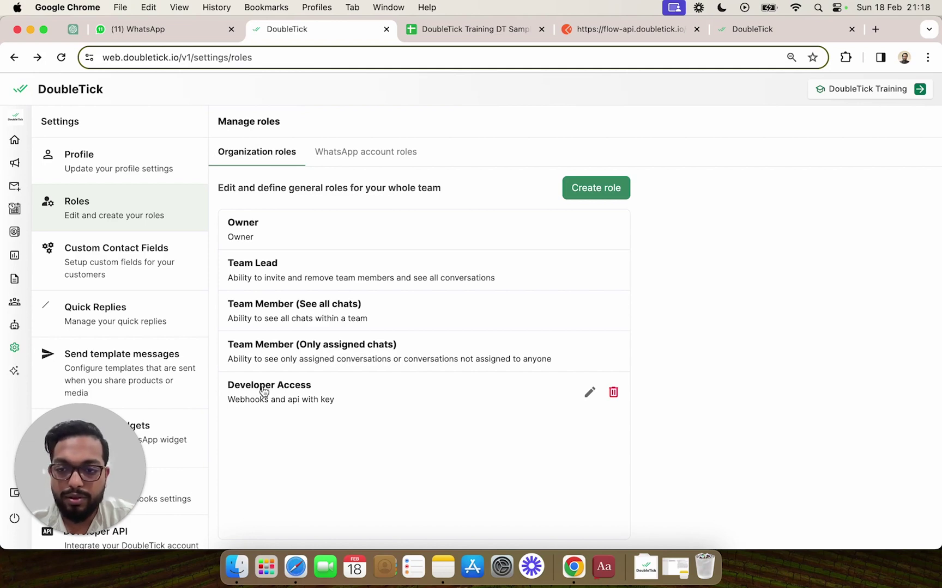
click(357, 159)
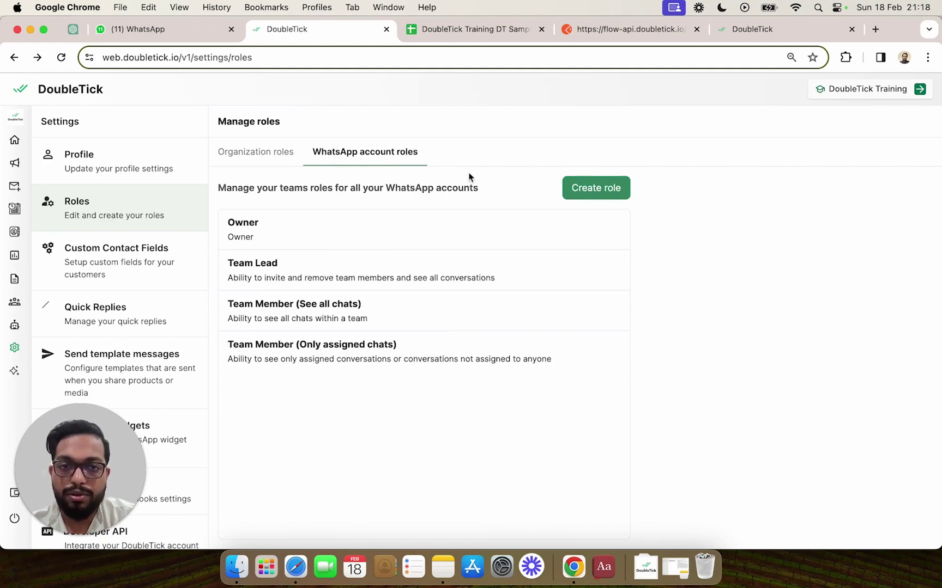
click(584, 193)
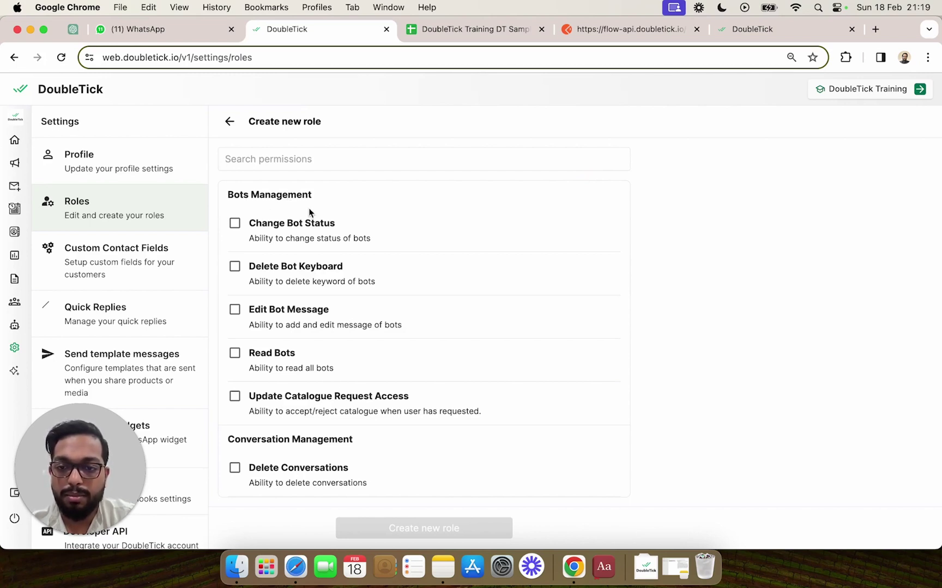
- Scroll through the WhatsApp account role's bot, conversation and template permissions, all unchecked
scroll(337, 410, down, 5)
scroll(334, 302, down, 8)
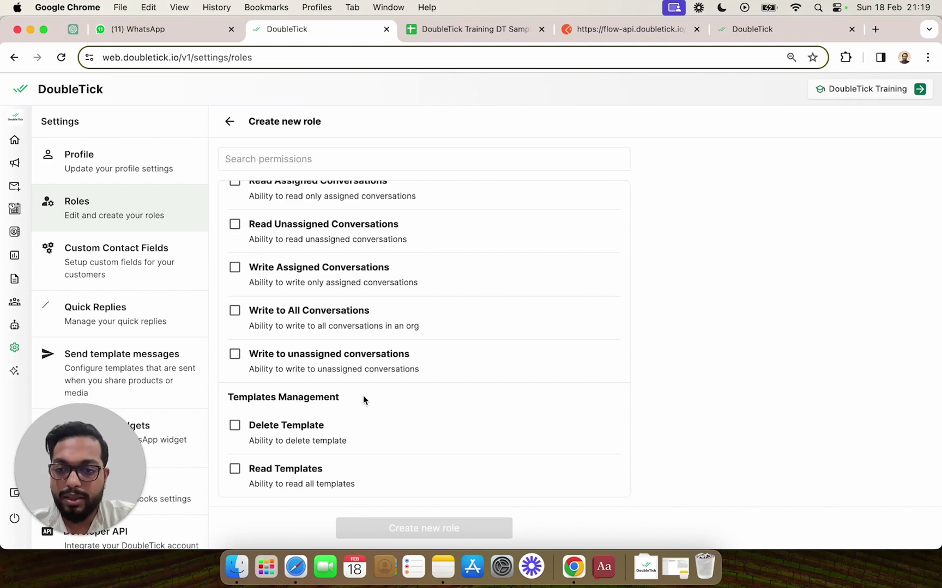
scroll(321, 408, up, 5)
scroll(330, 408, up, 7)
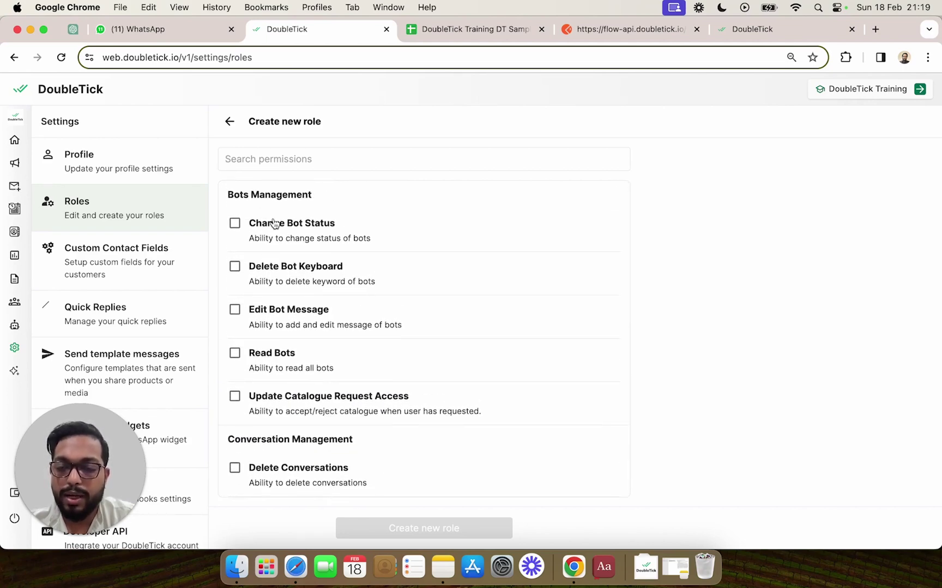
scroll(293, 377, down, 8)
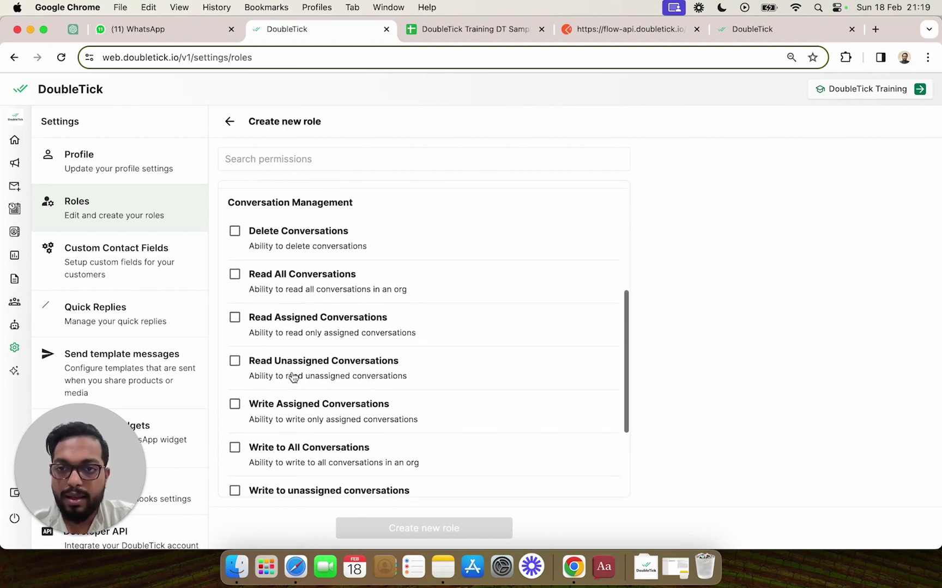